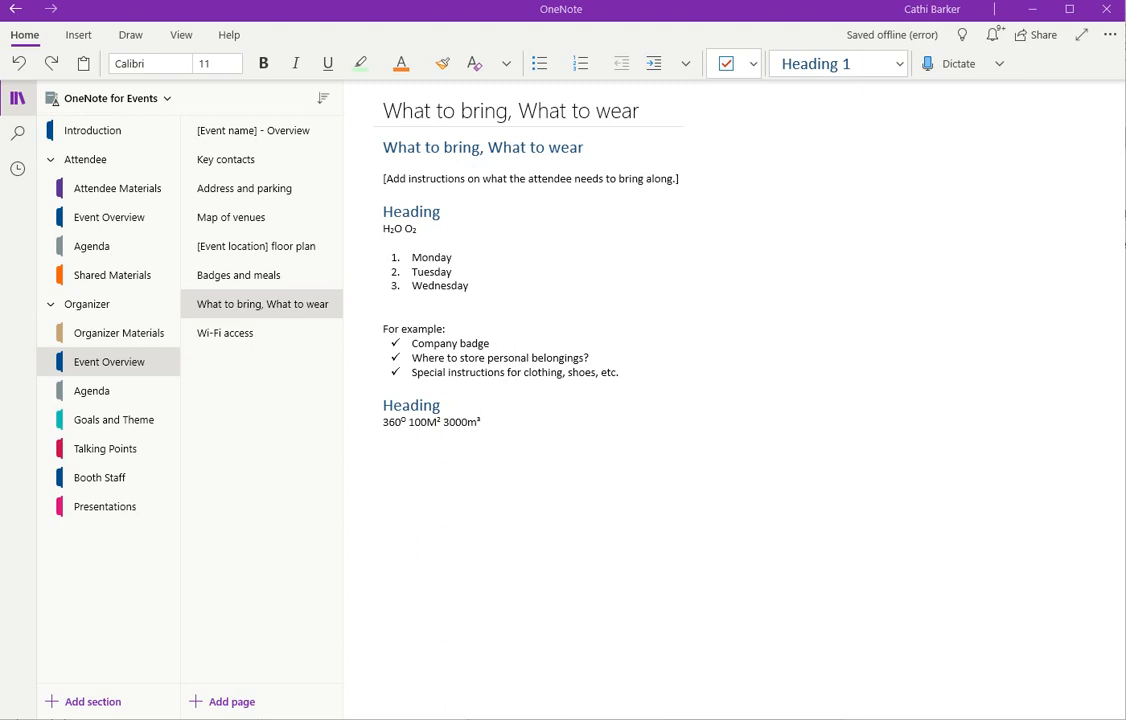
Step: Replace the check-mark bullets on the three "For example" items with To Do tags
drag(465, 343, 452, 377)
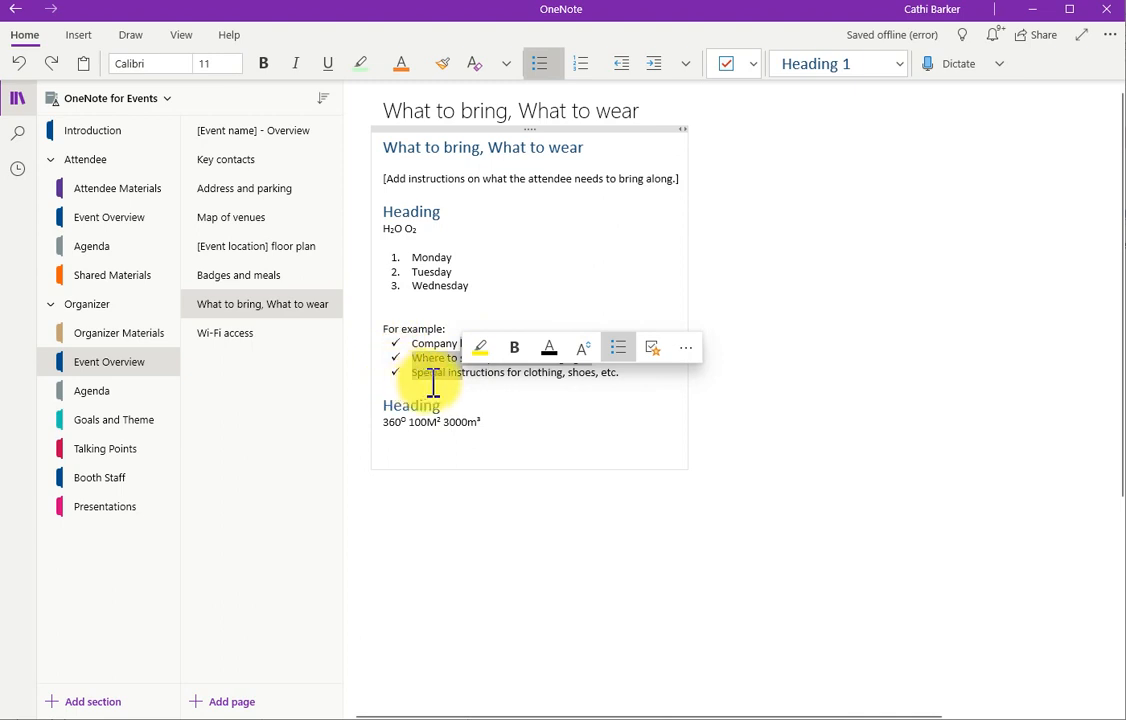
click(539, 66)
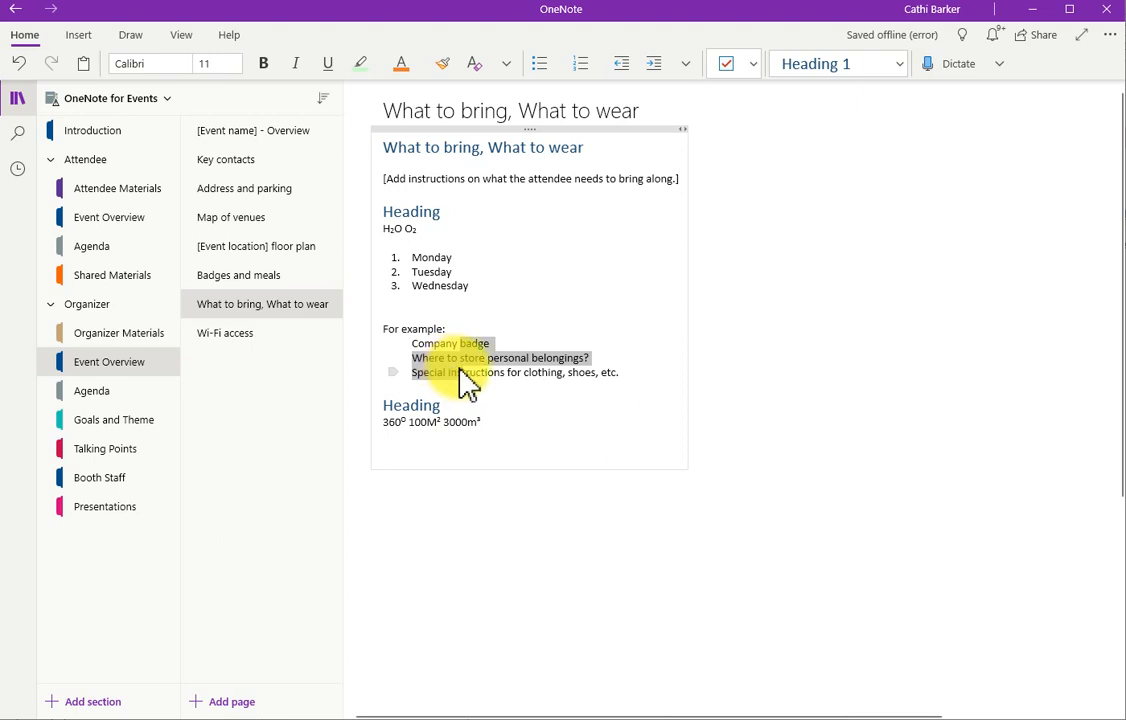
click(752, 66)
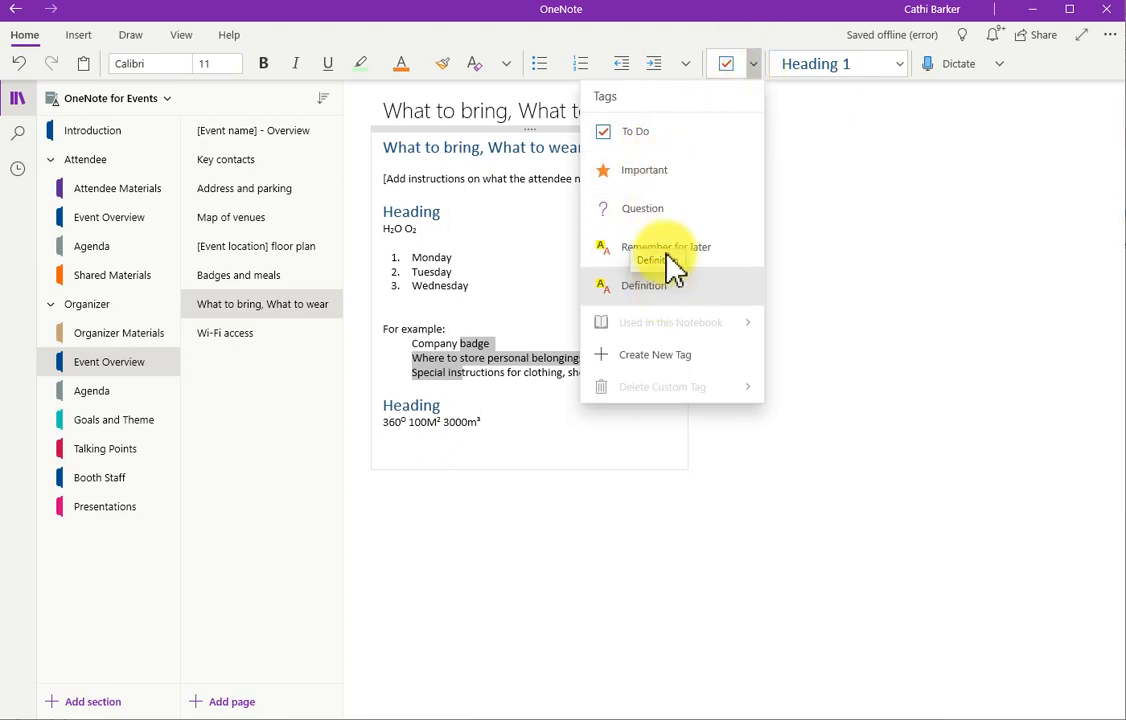
click(660, 145)
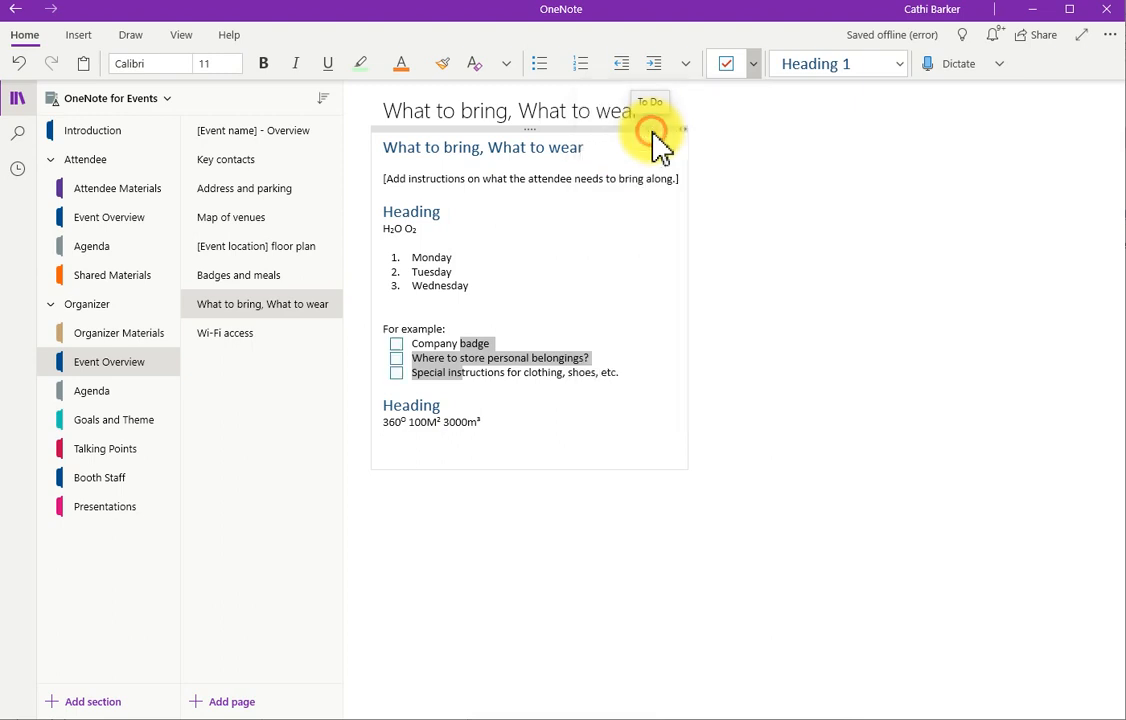
click(474, 348)
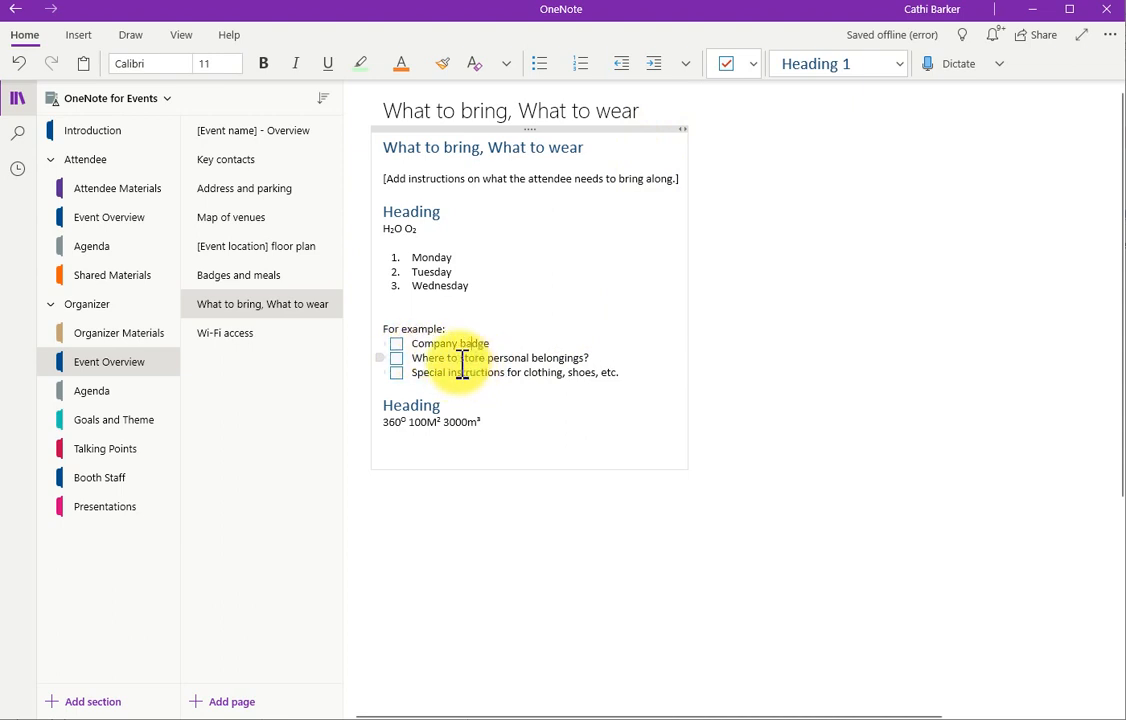
Step: Try out the to-do checkboxes by ticking the "Company badge" item and clearing it again
click(397, 343)
click(397, 357)
click(399, 358)
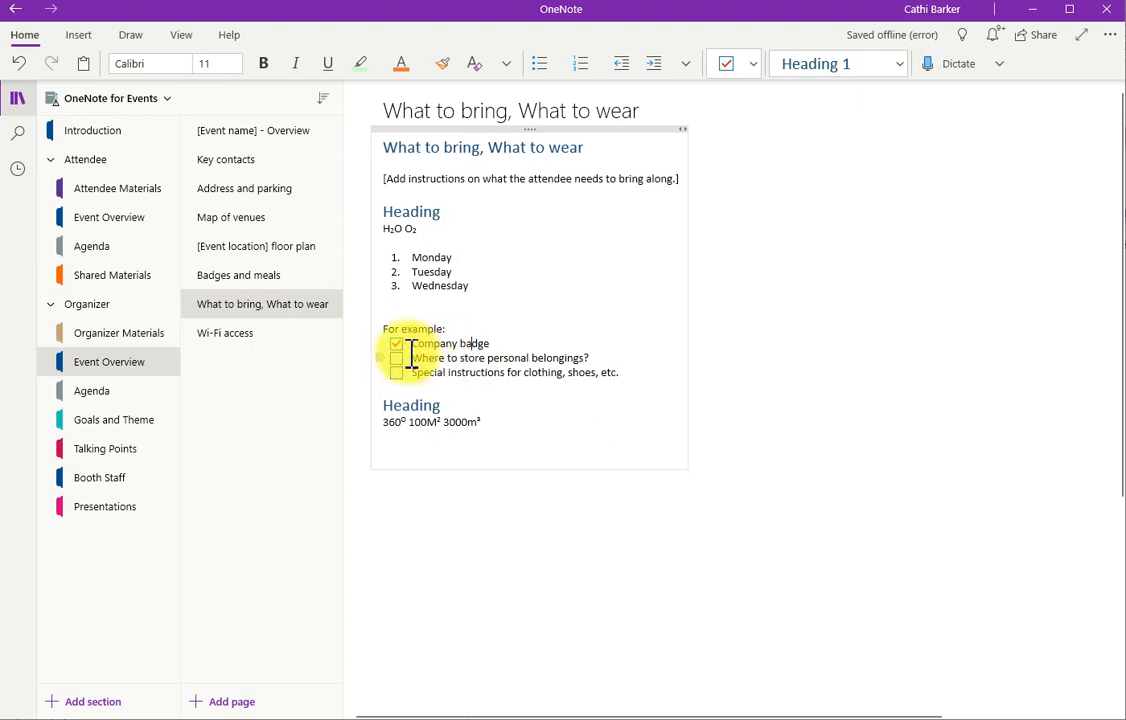
click(396, 345)
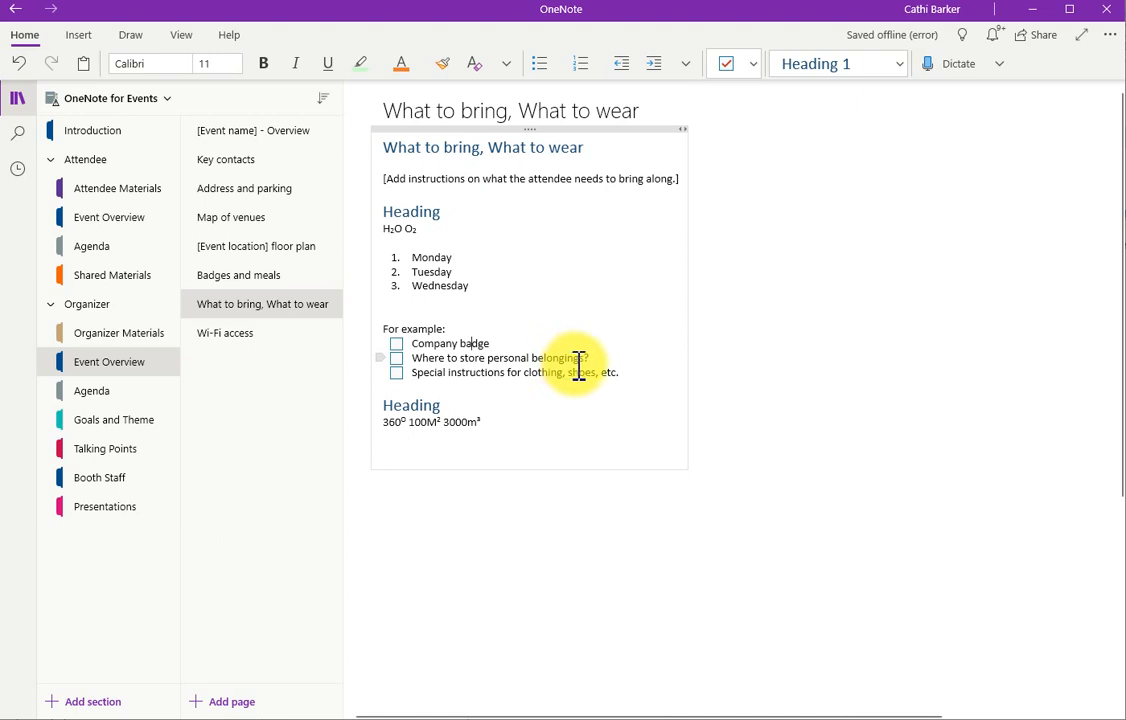
Step: Cycle the To Do tag on the "Company badge" item through its states back to an unticked checkbox
click(729, 68)
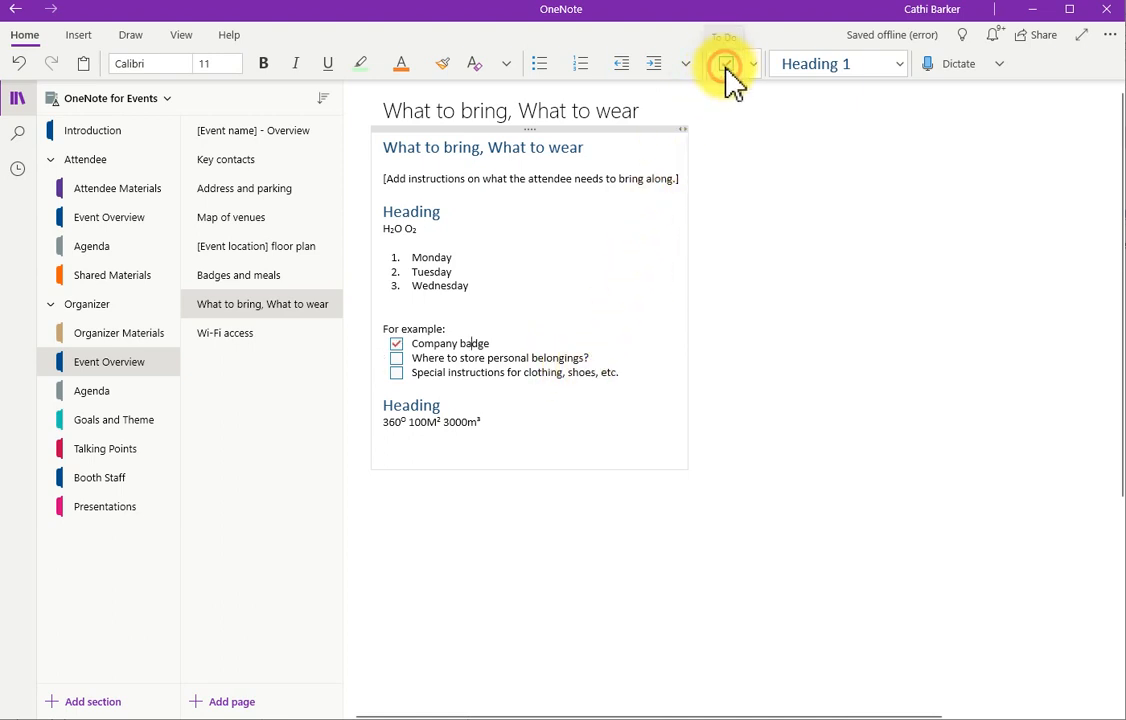
click(729, 68)
click(729, 68)
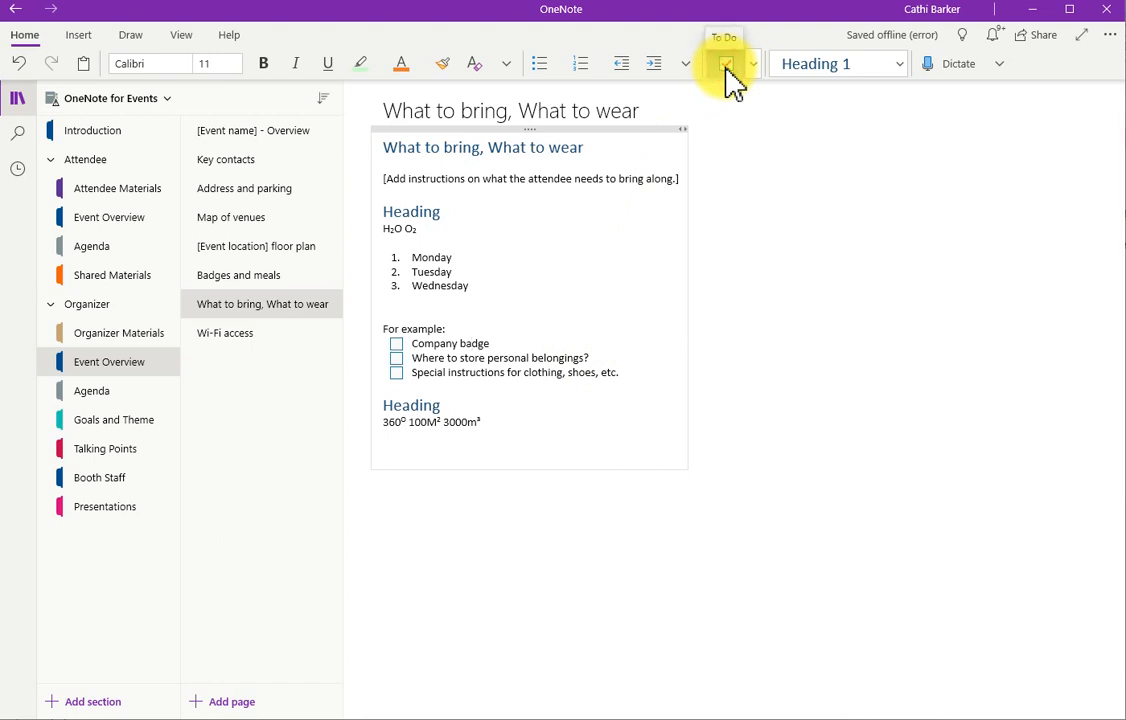
click(729, 68)
click(729, 68)
click(729, 68)
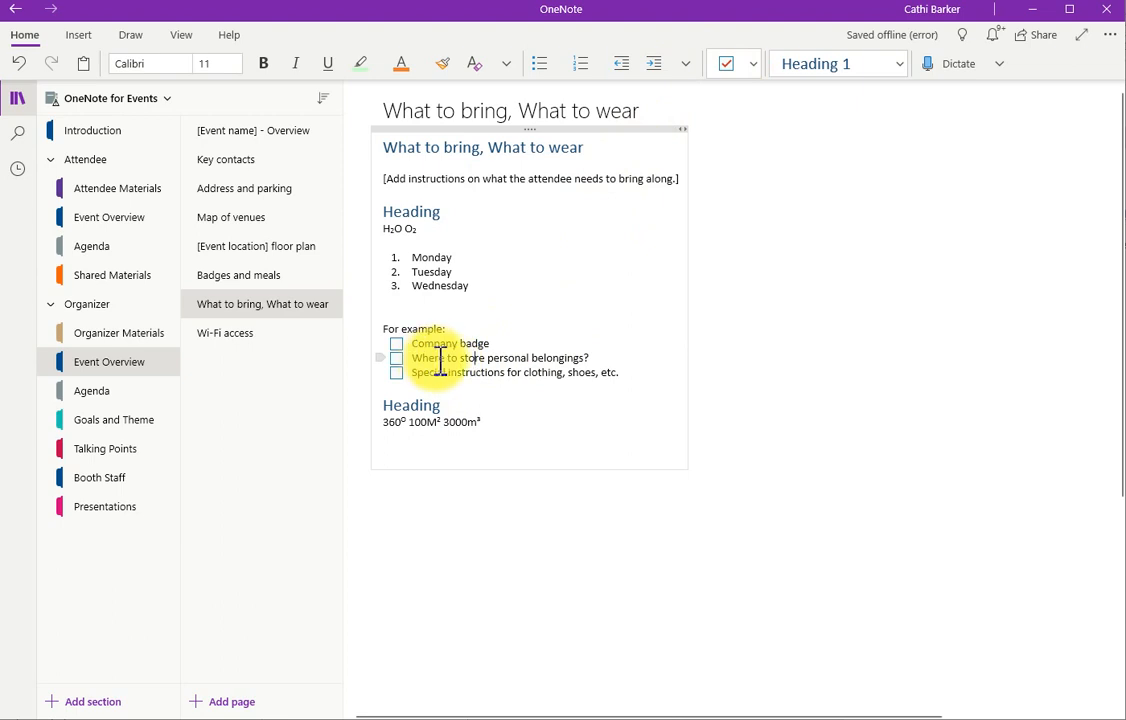
Step: Add the Important tag to the "Where to store personal belongings?" item
click(755, 65)
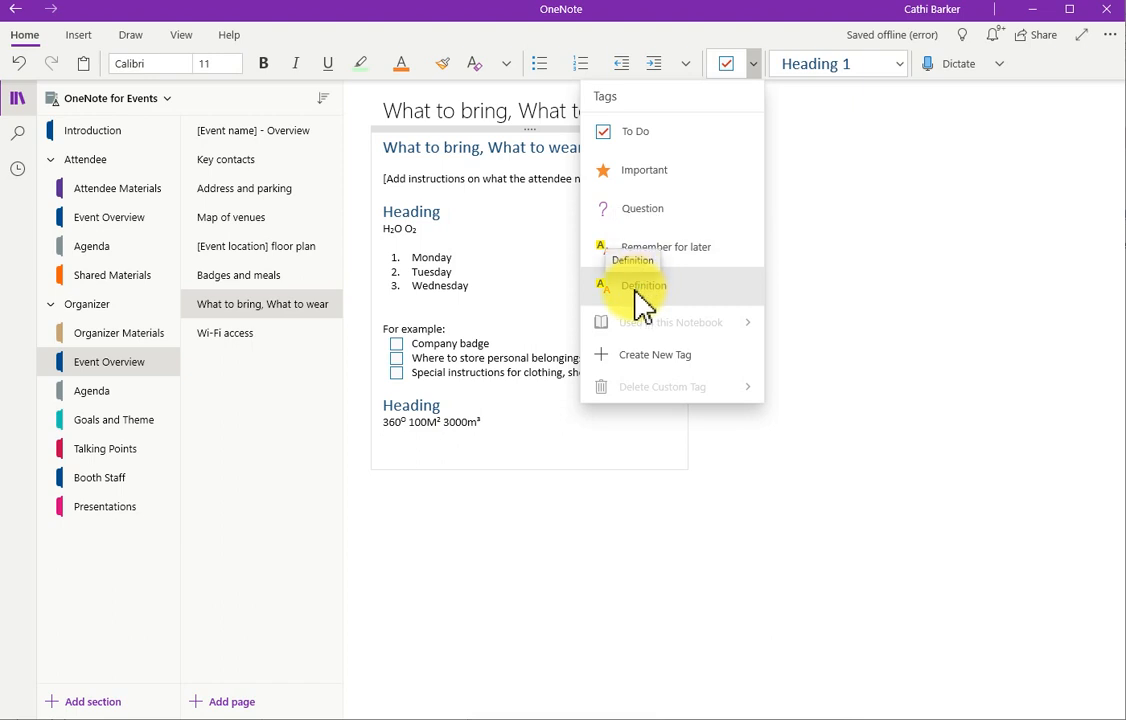
click(475, 356)
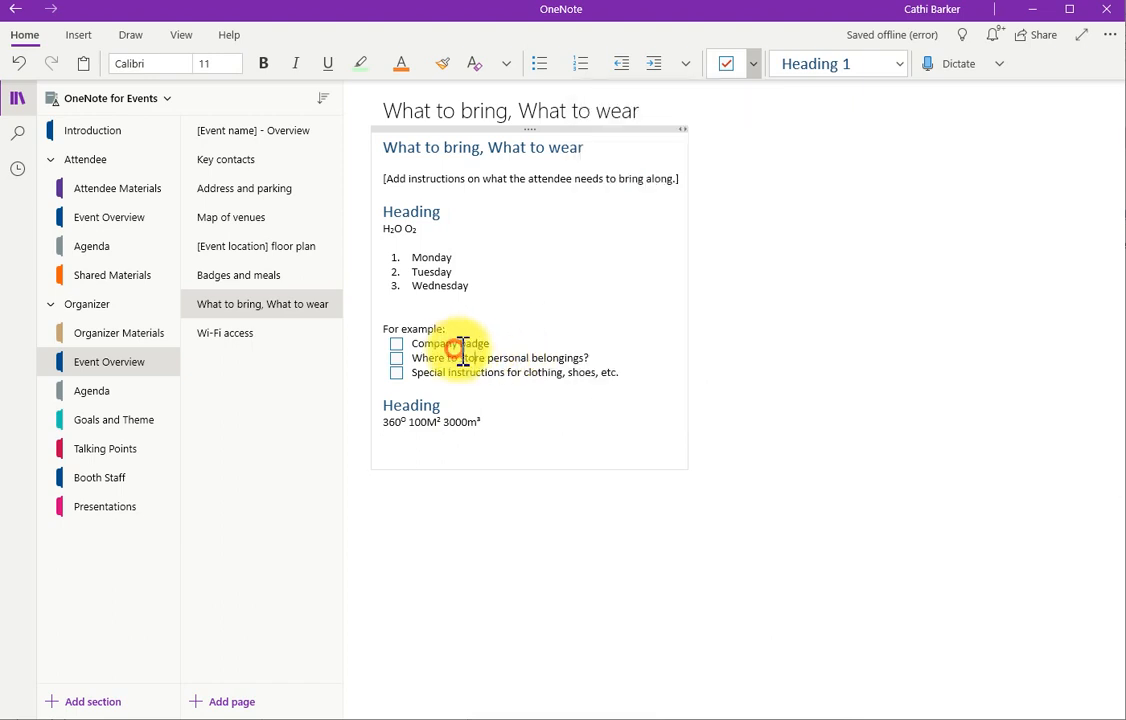
key(ctrl+2)
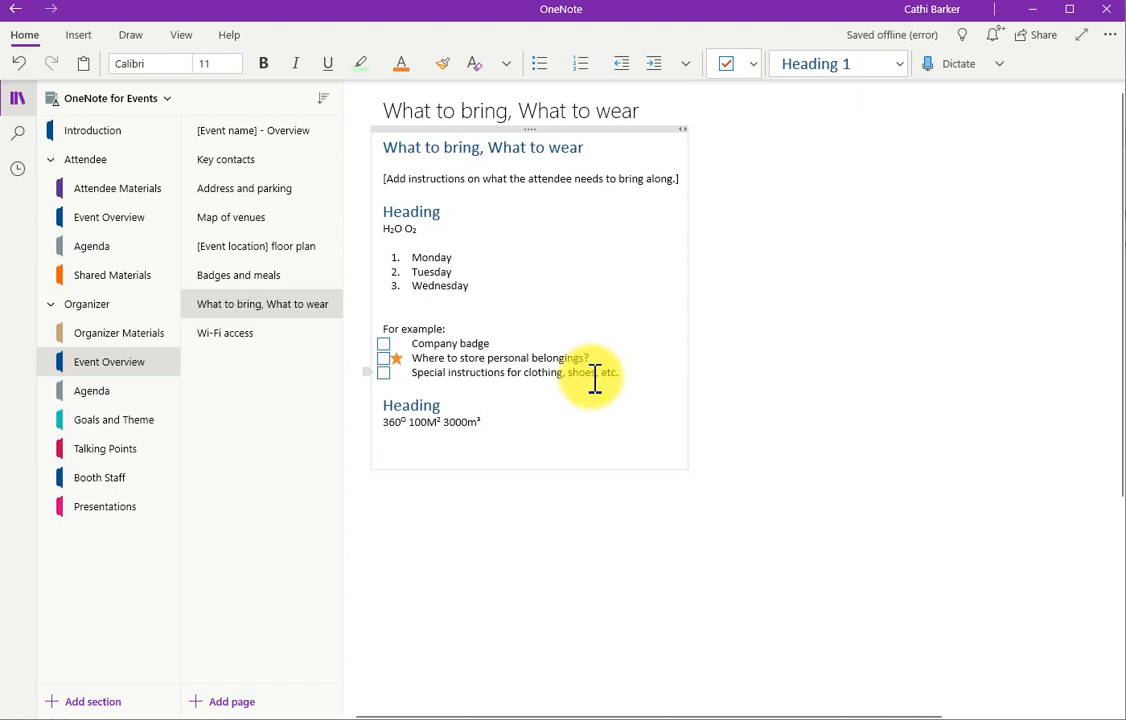
Step: Add the Question tag to the "Special instructions" item, and briefly apply and remove it on the personal belongings item
click(489, 378)
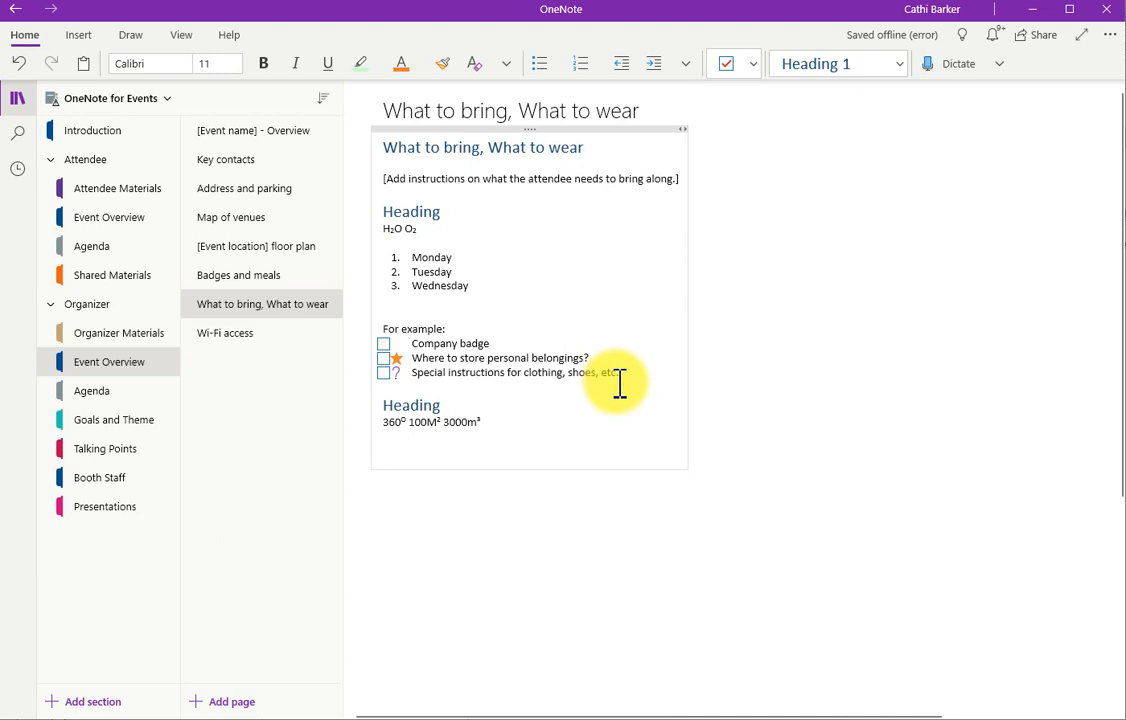
key(ctrl+3)
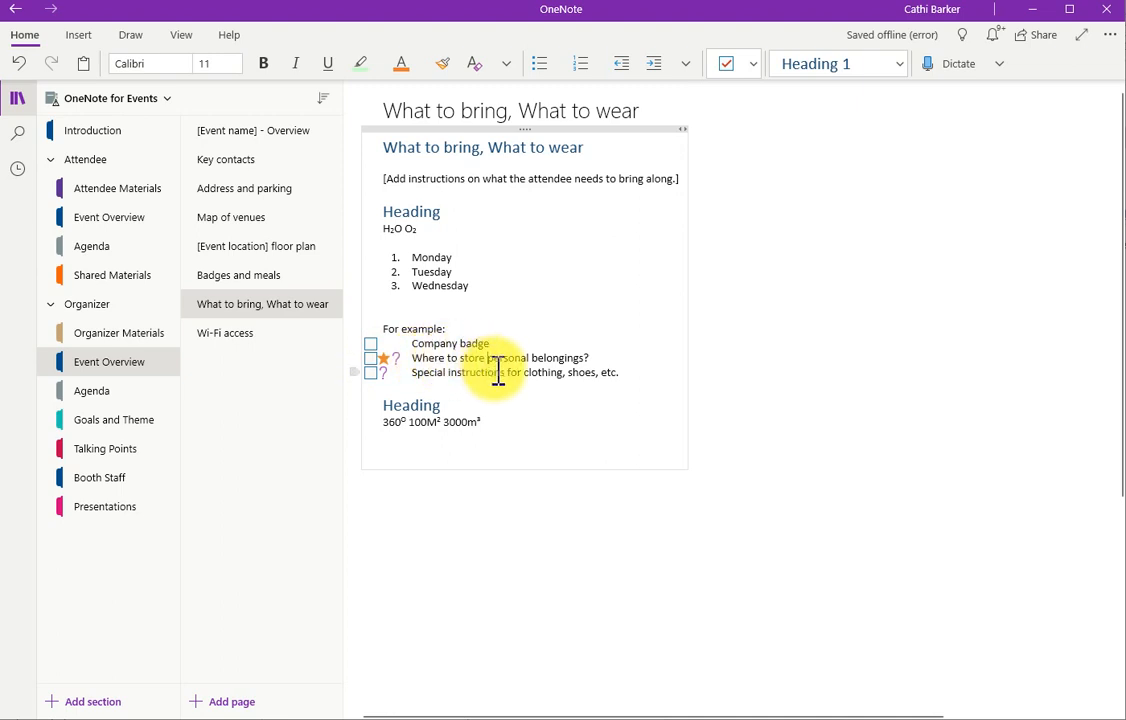
key(ctrl+3)
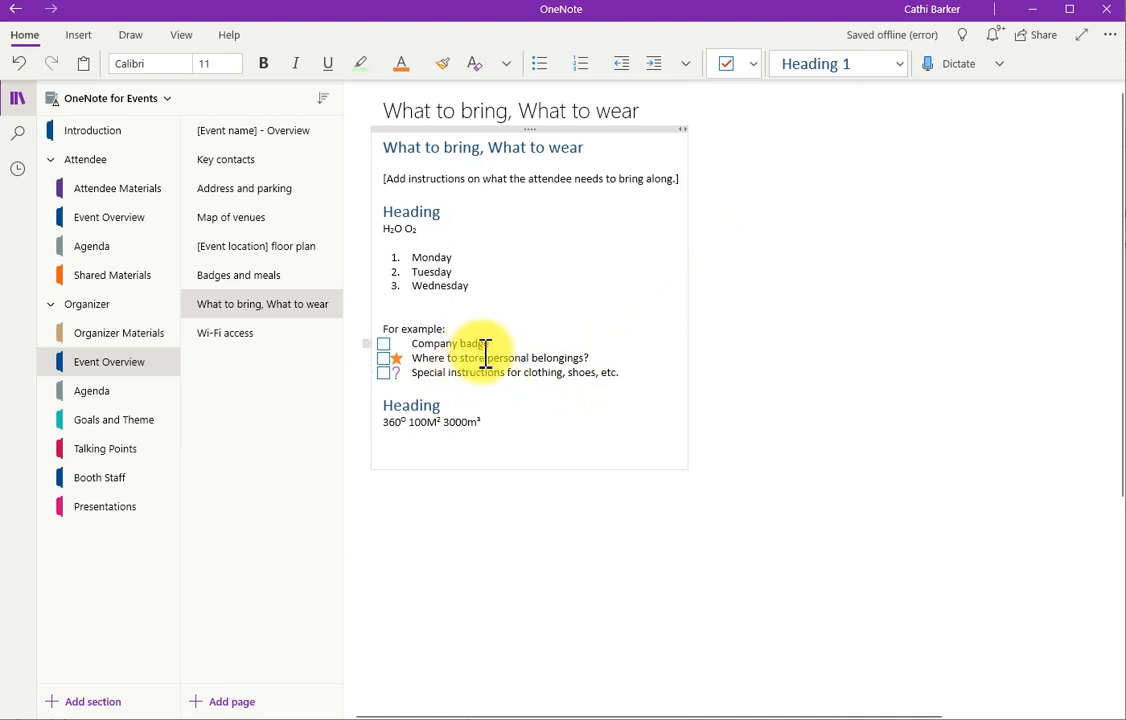
Step: Create a custom tag named Critical with the person and red exclamation mark icon from the full icon set
click(754, 66)
click(655, 360)
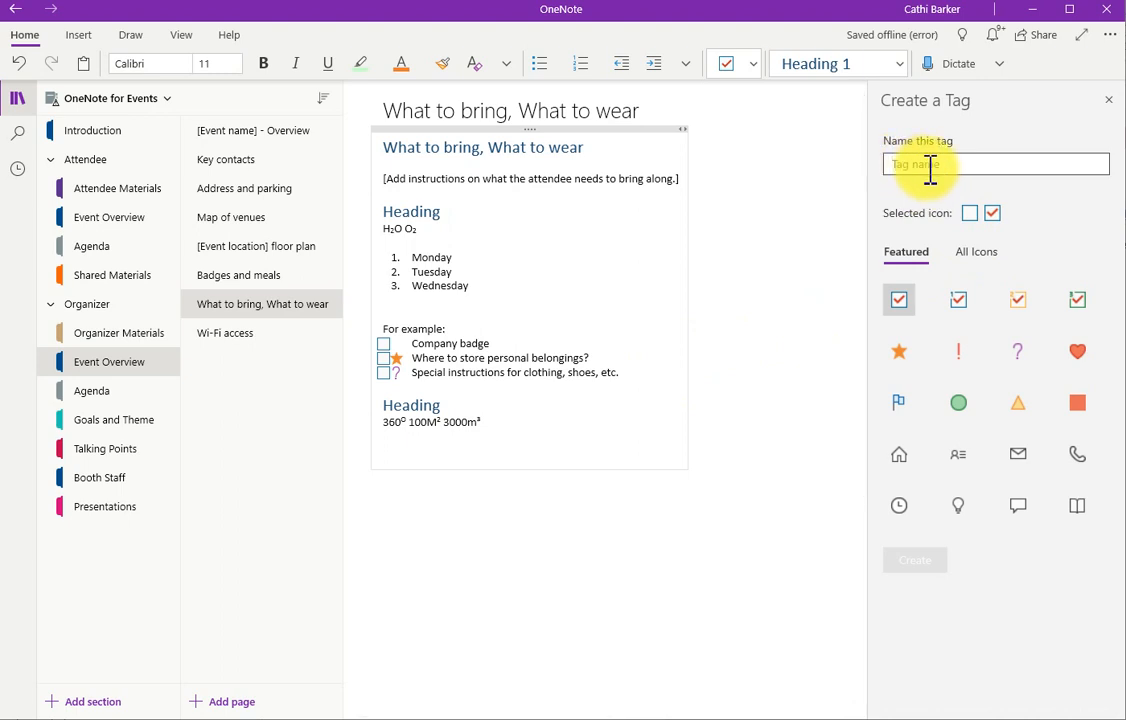
text(Cr)
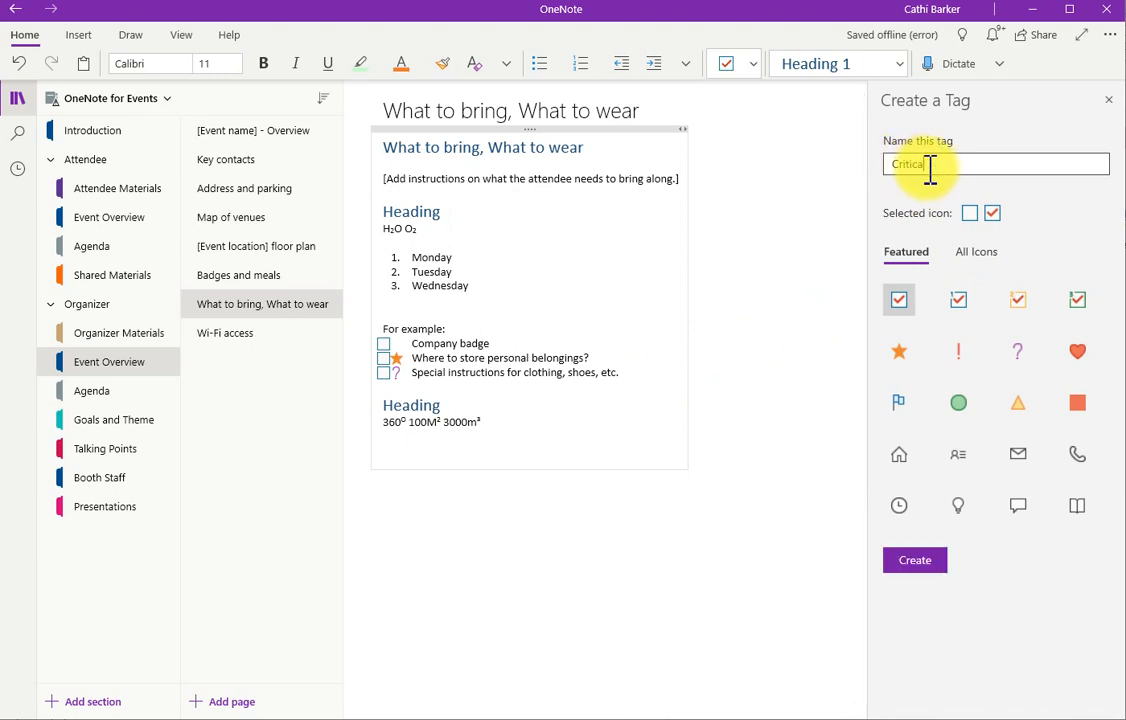
text(itical)
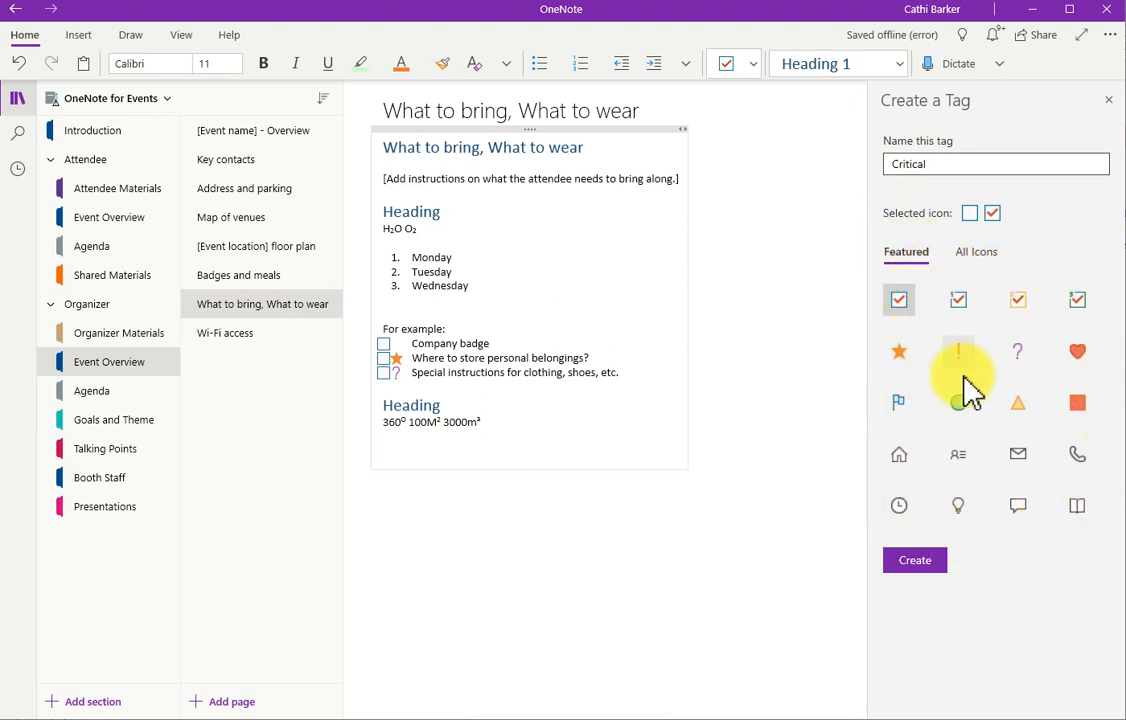
click(963, 510)
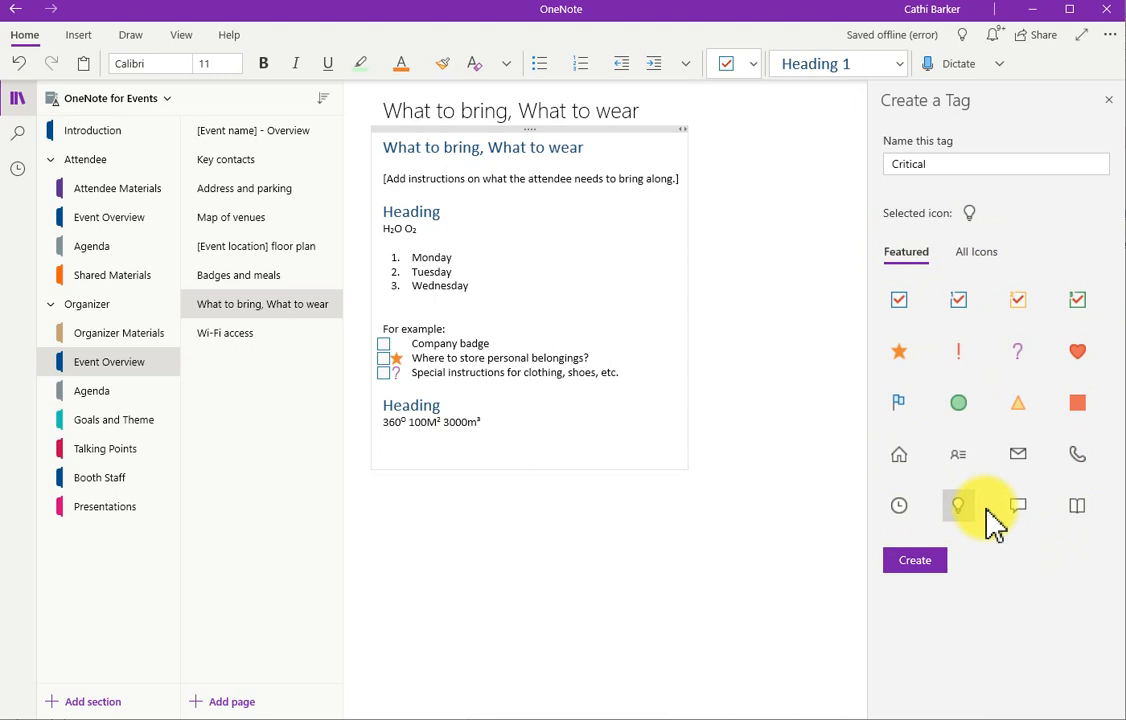
click(1024, 514)
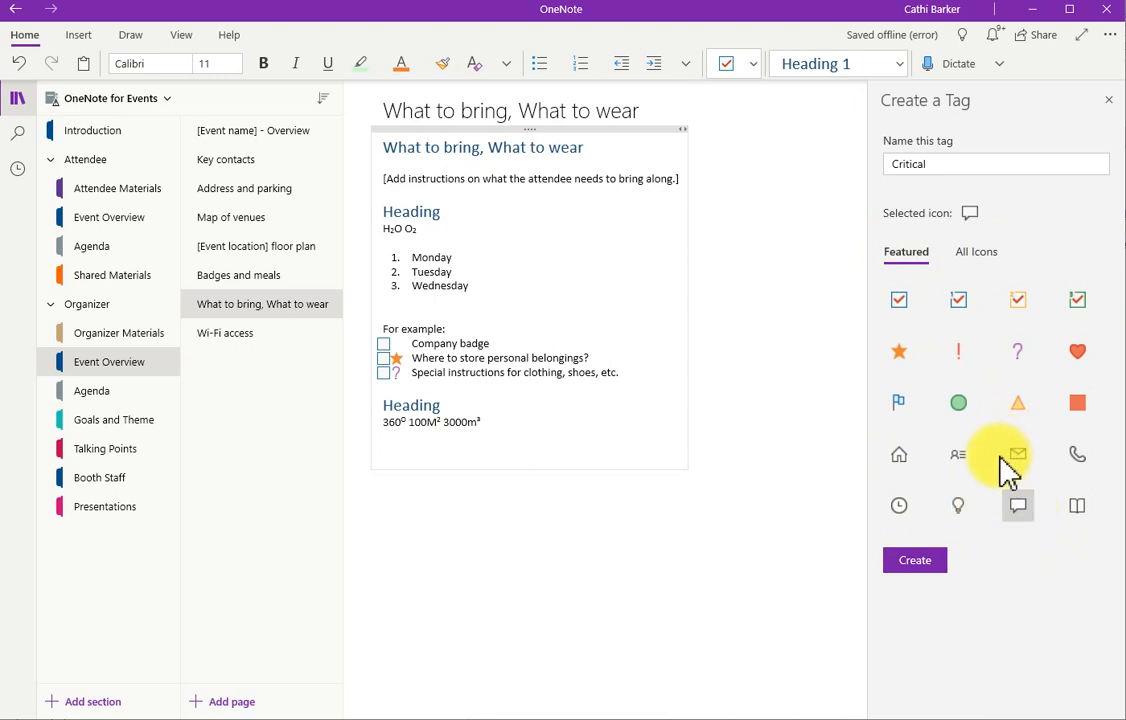
click(982, 253)
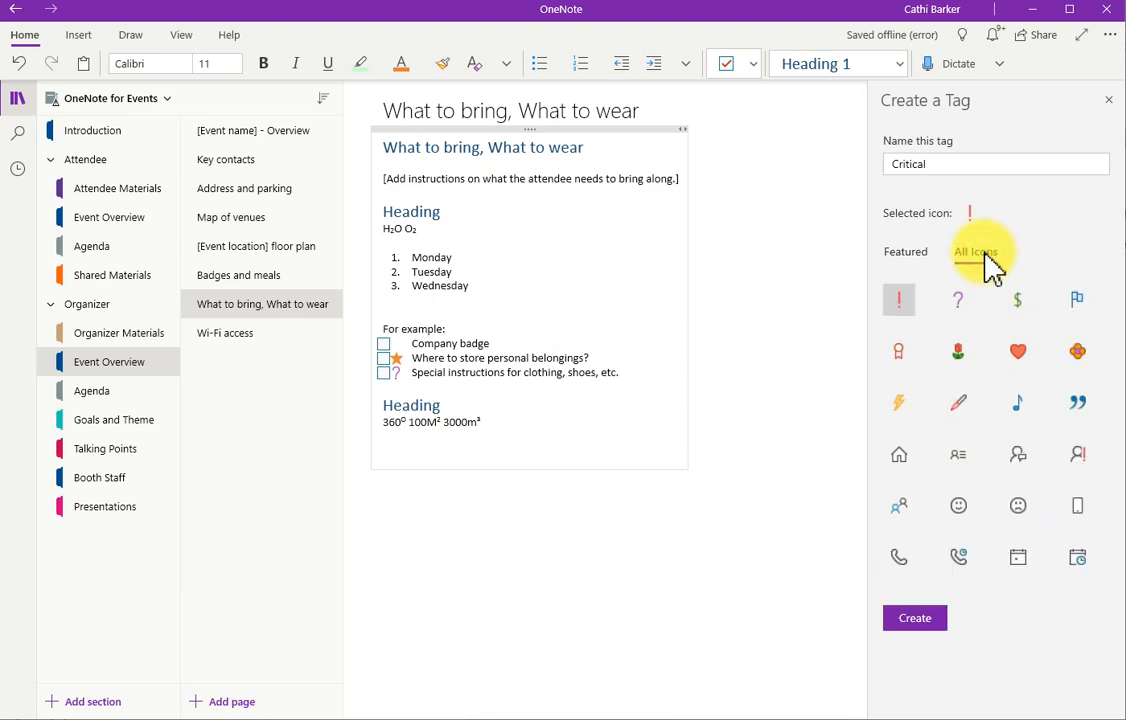
click(1075, 456)
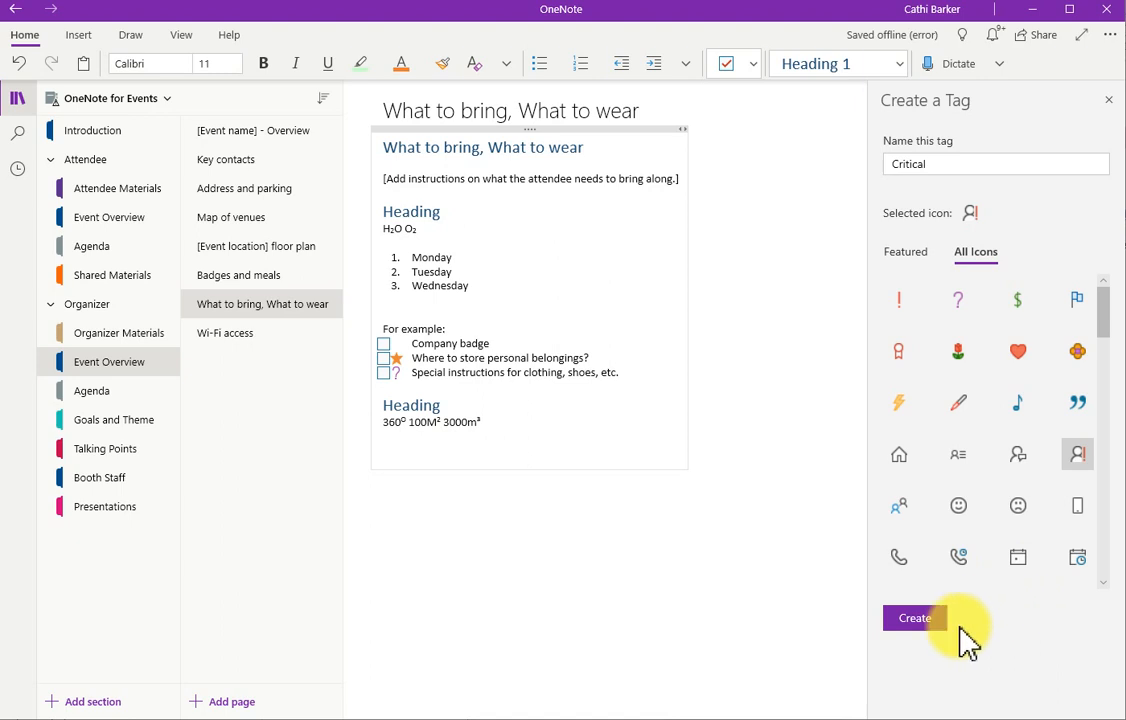
click(930, 620)
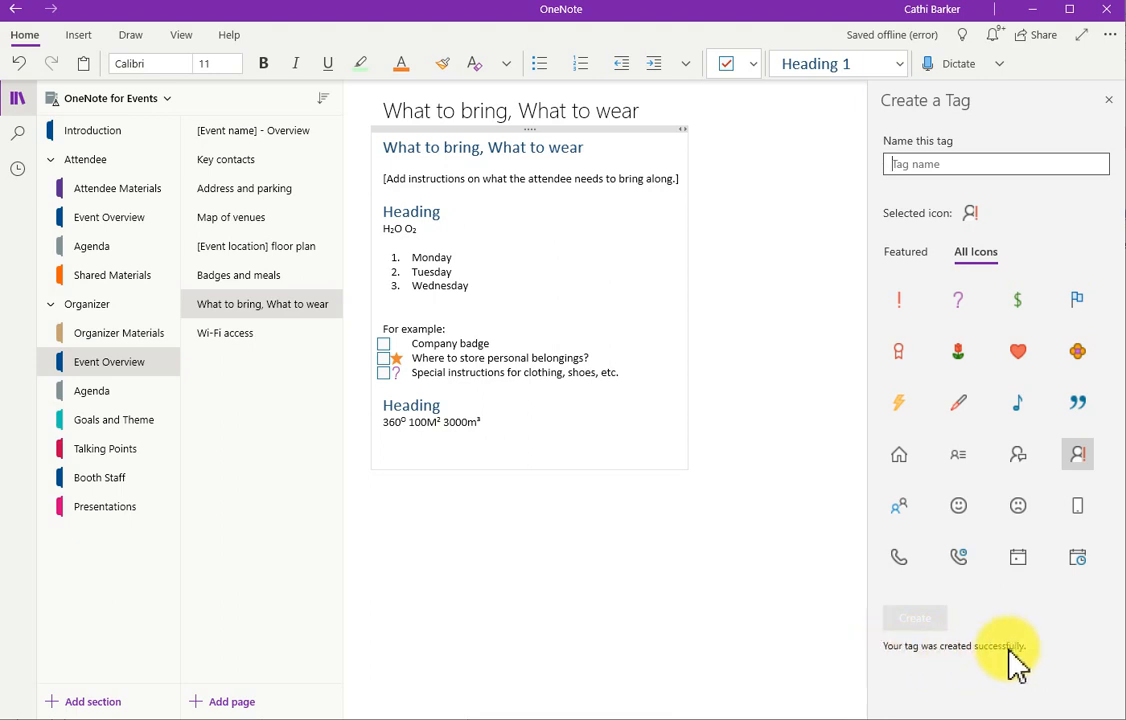
click(1110, 104)
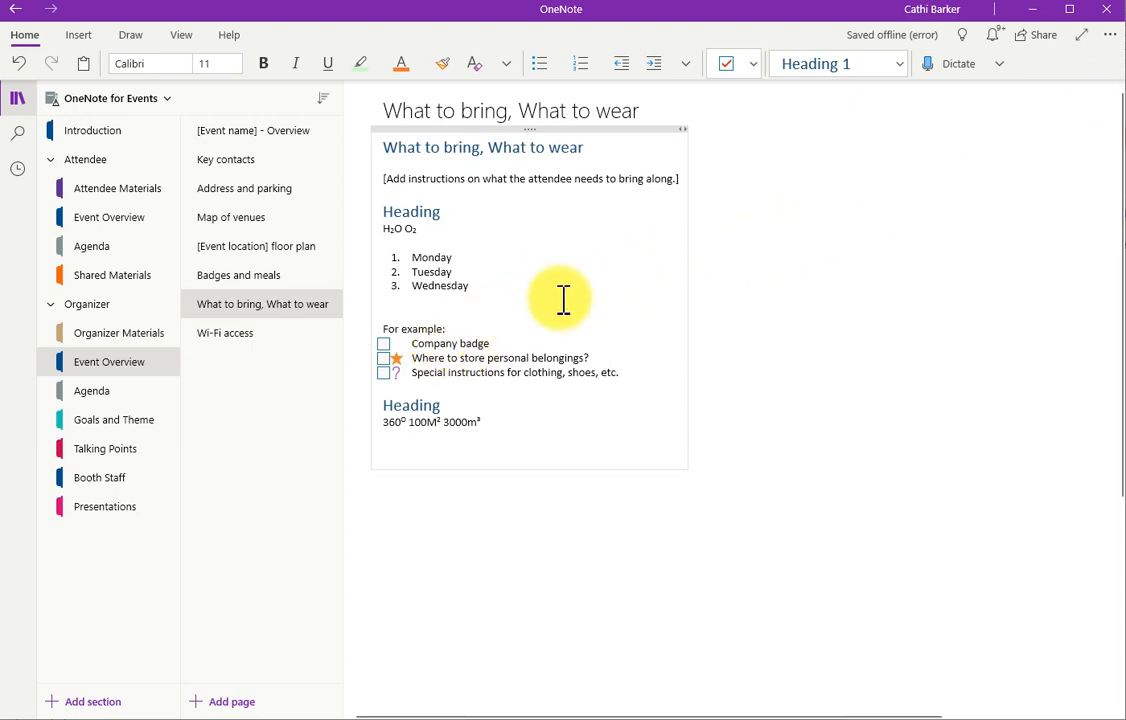
Step: Apply the custom Critical tag to the "Company badge" item and remove it again
click(755, 66)
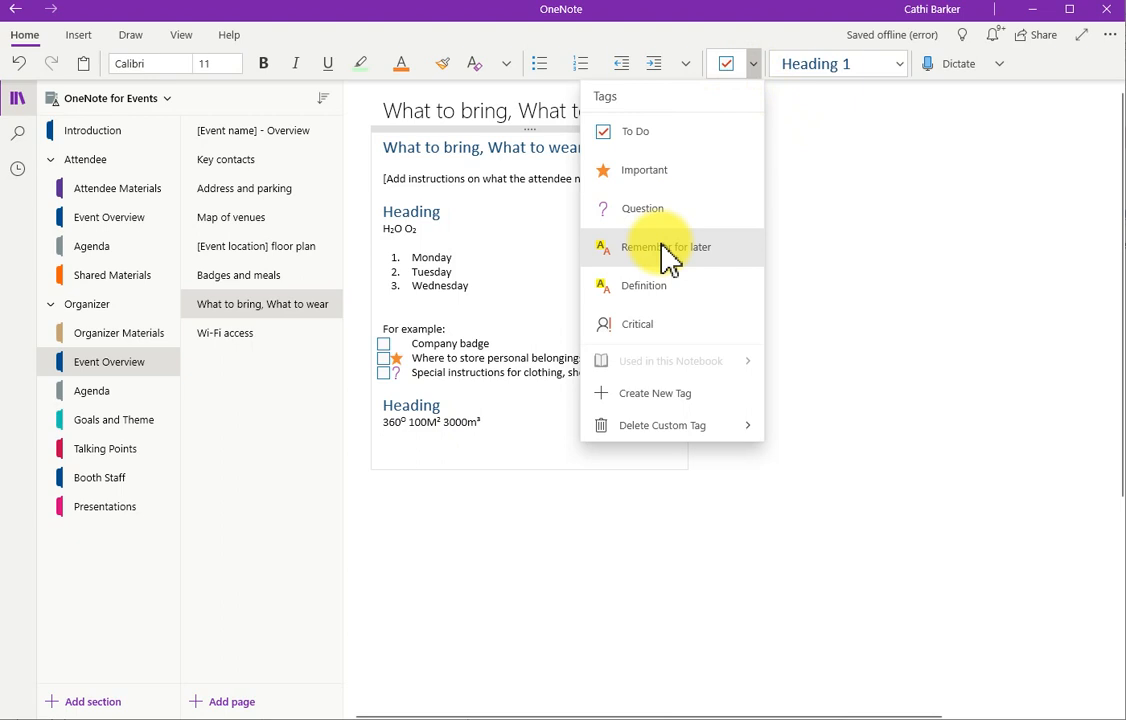
click(649, 325)
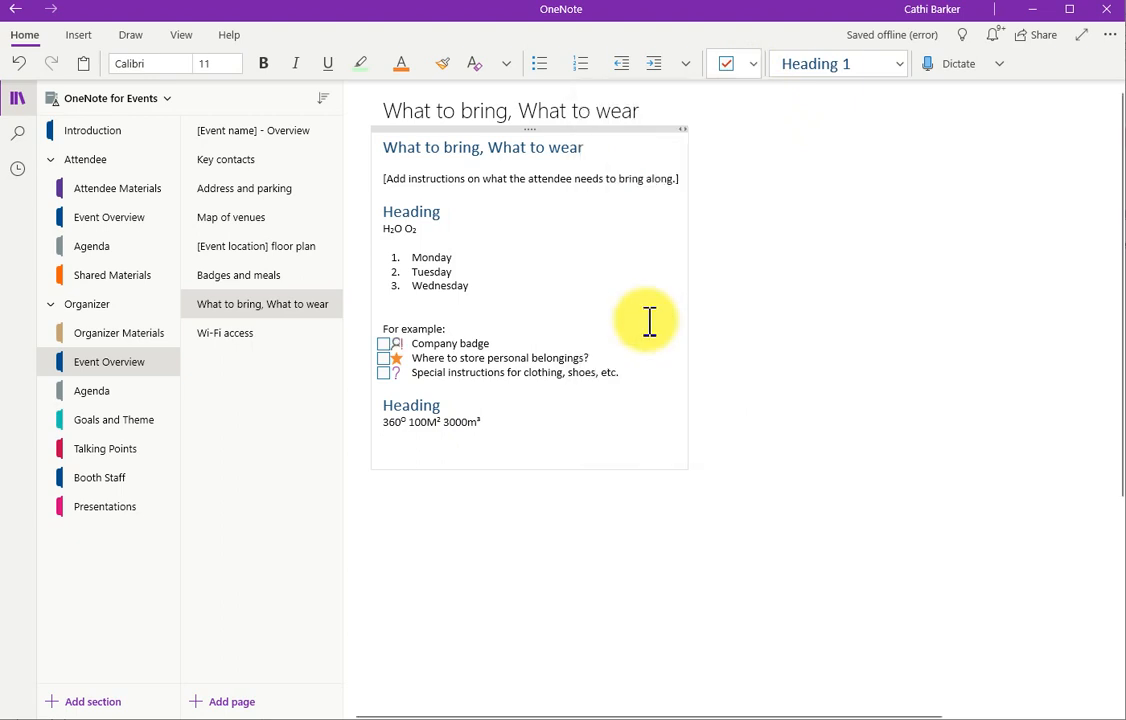
click(755, 64)
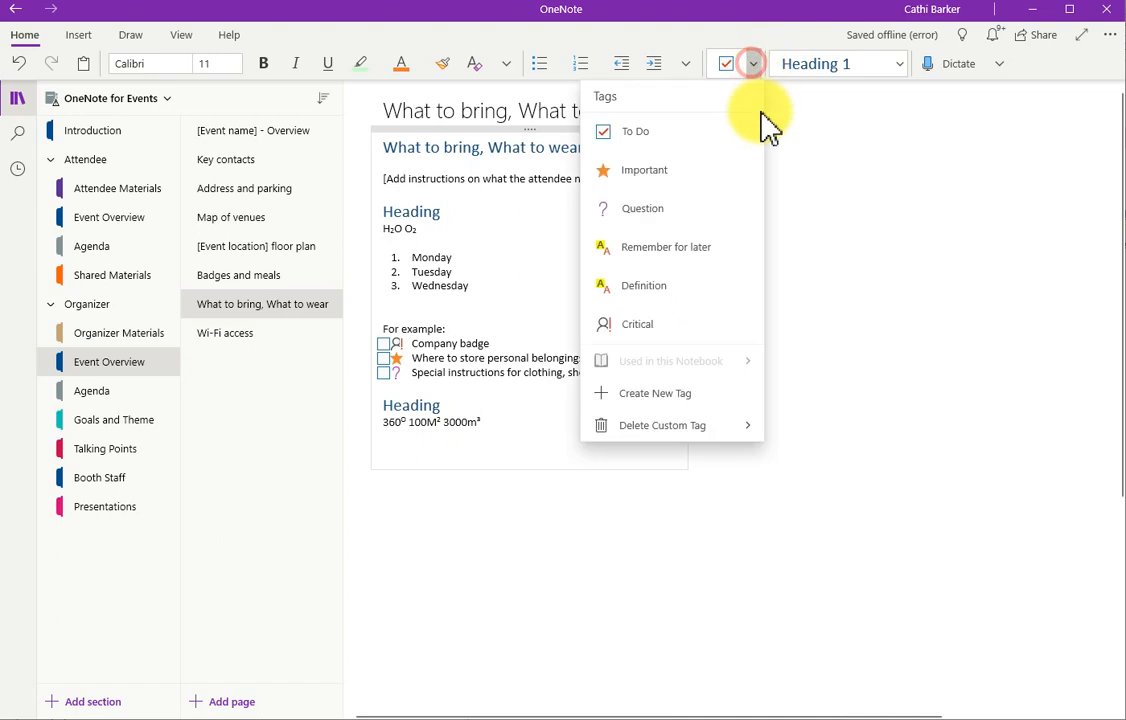
click(683, 334)
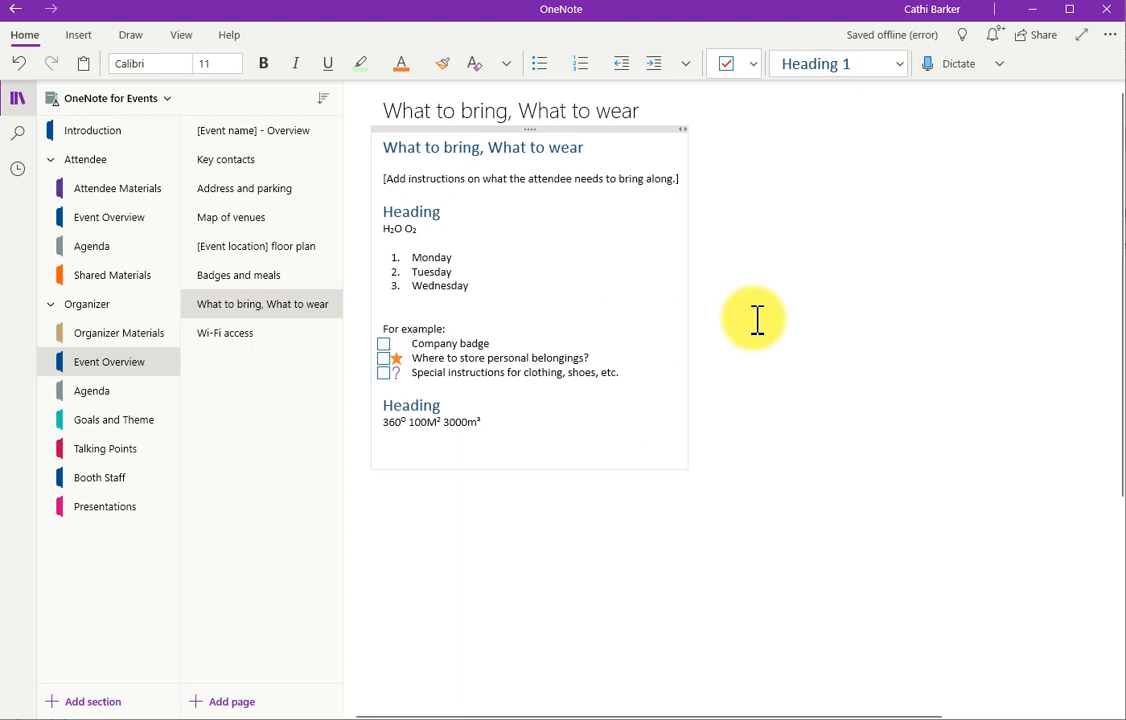
Step: Delete the custom Critical tag from the tag list
click(755, 64)
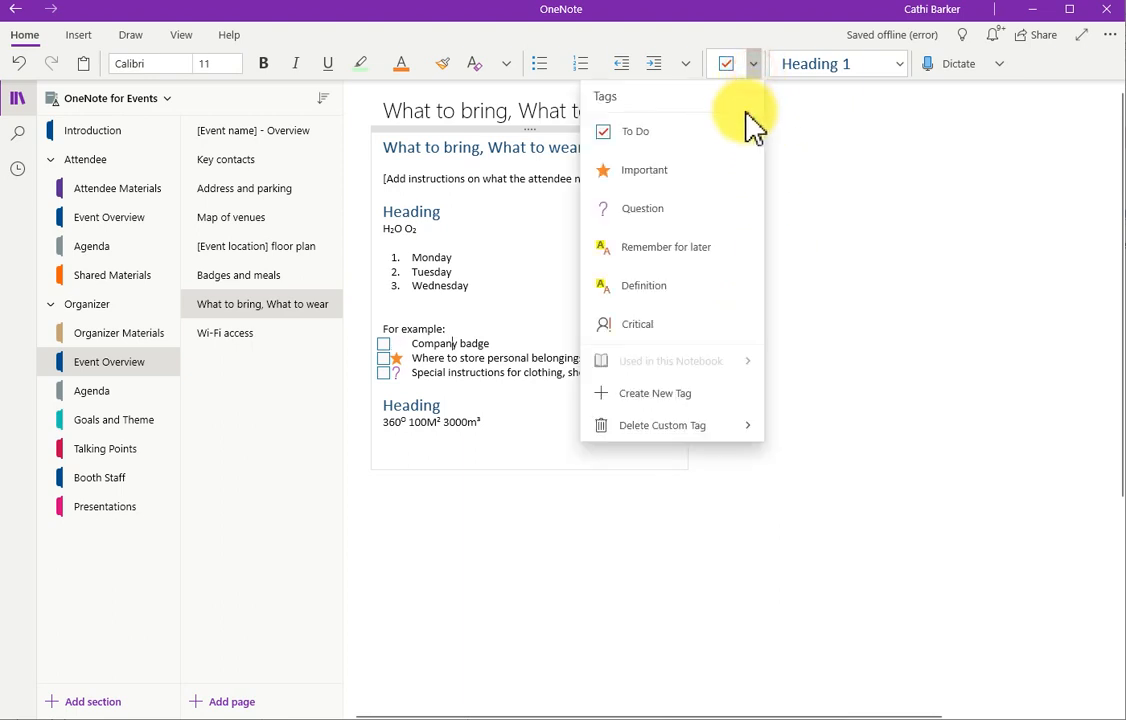
click(683, 435)
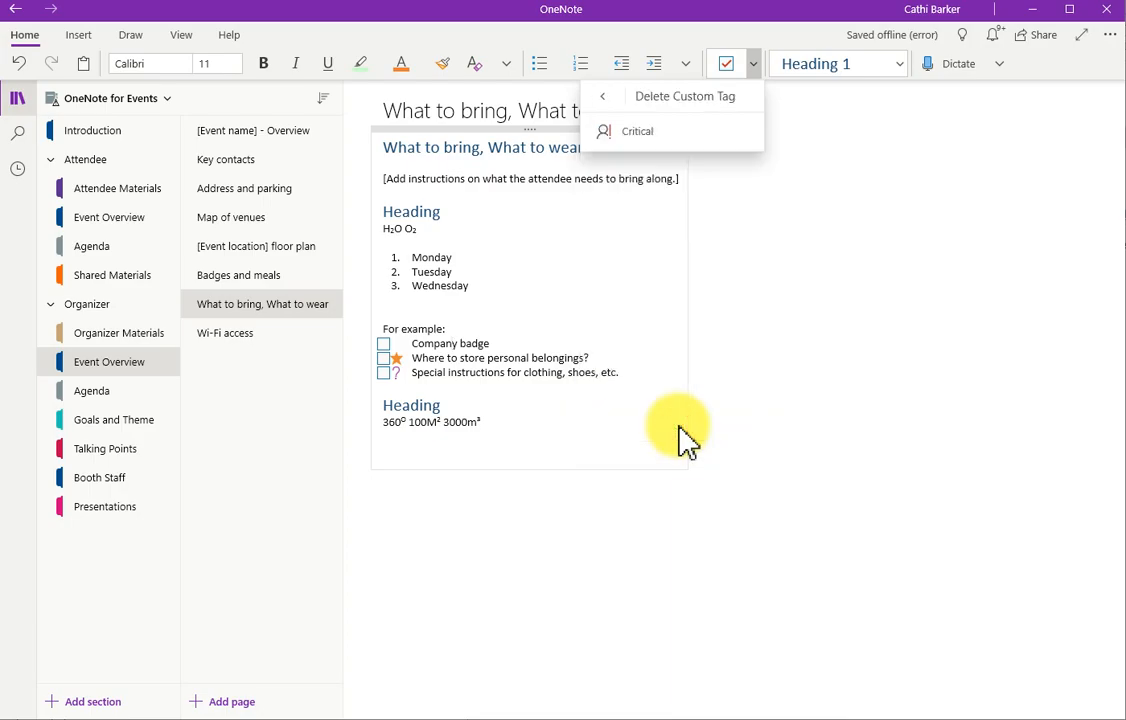
click(650, 130)
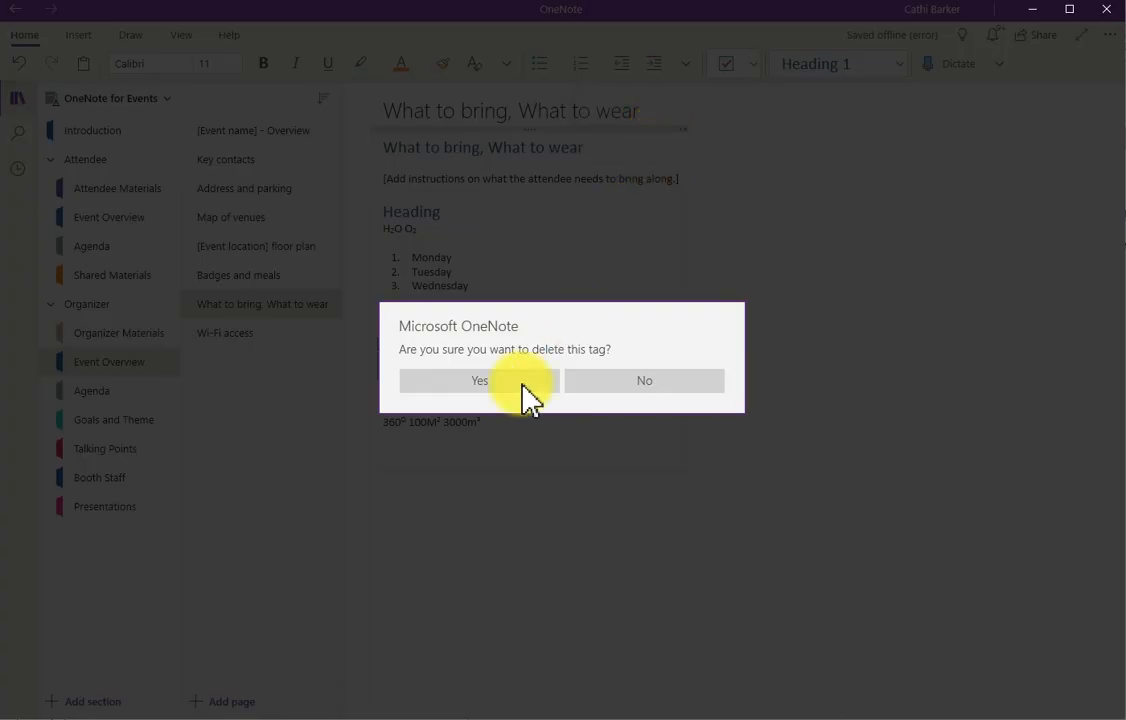
click(487, 395)
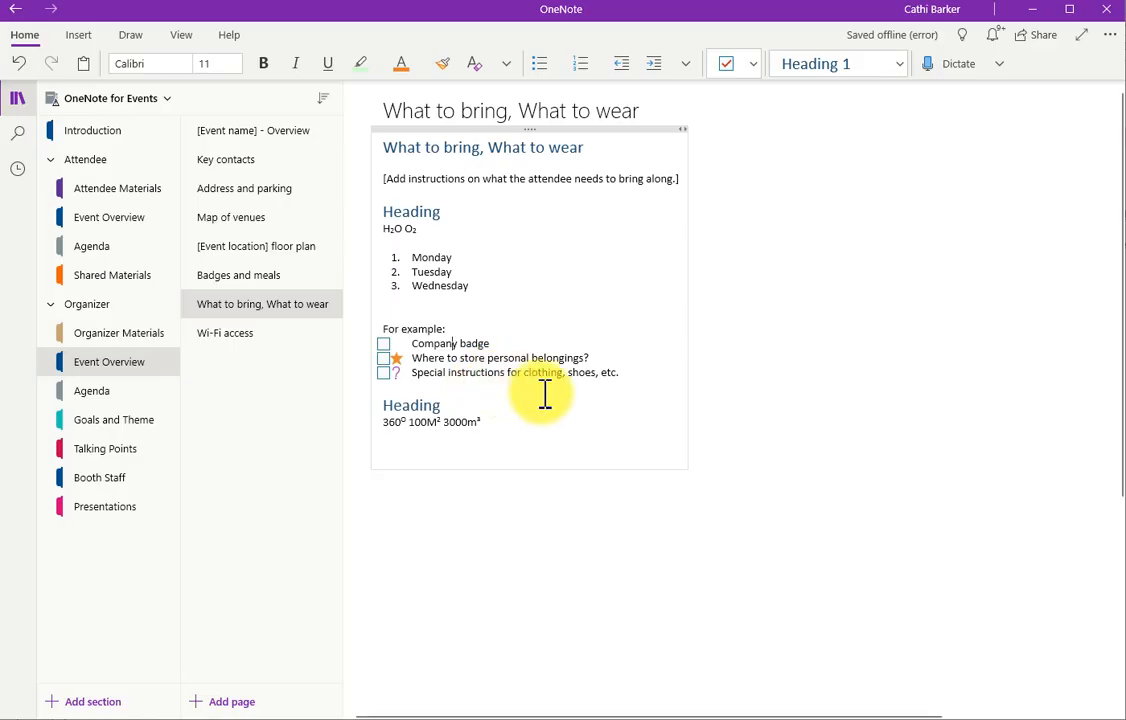
click(753, 68)
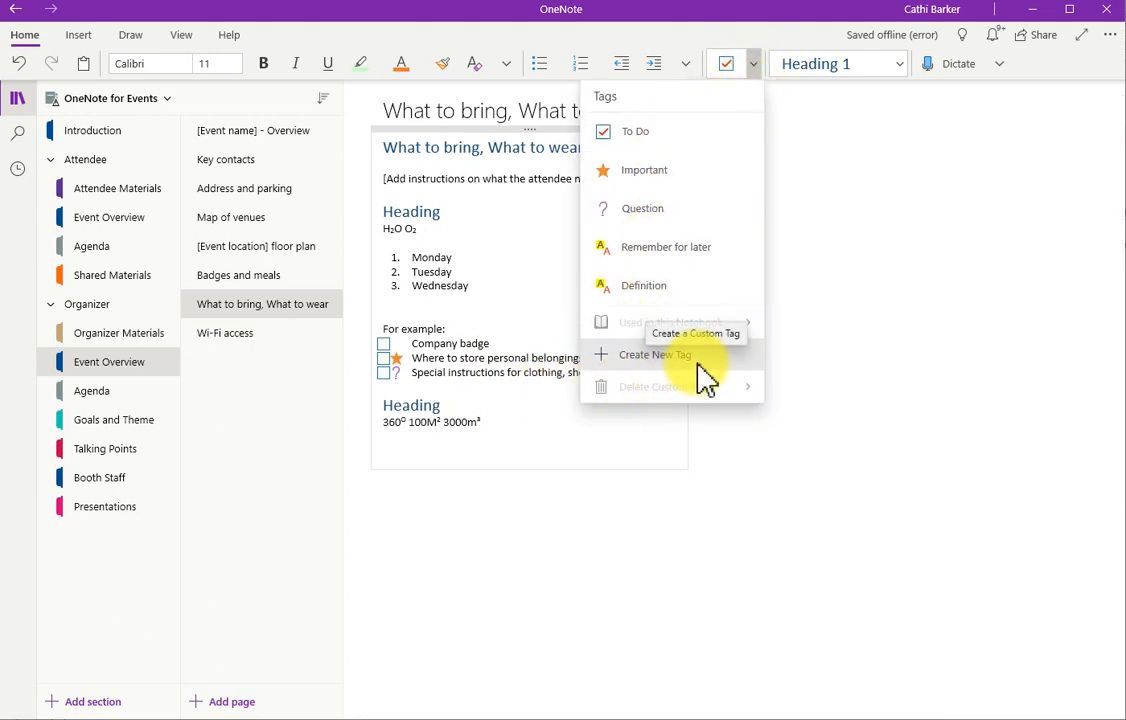
click(515, 375)
click(565, 372)
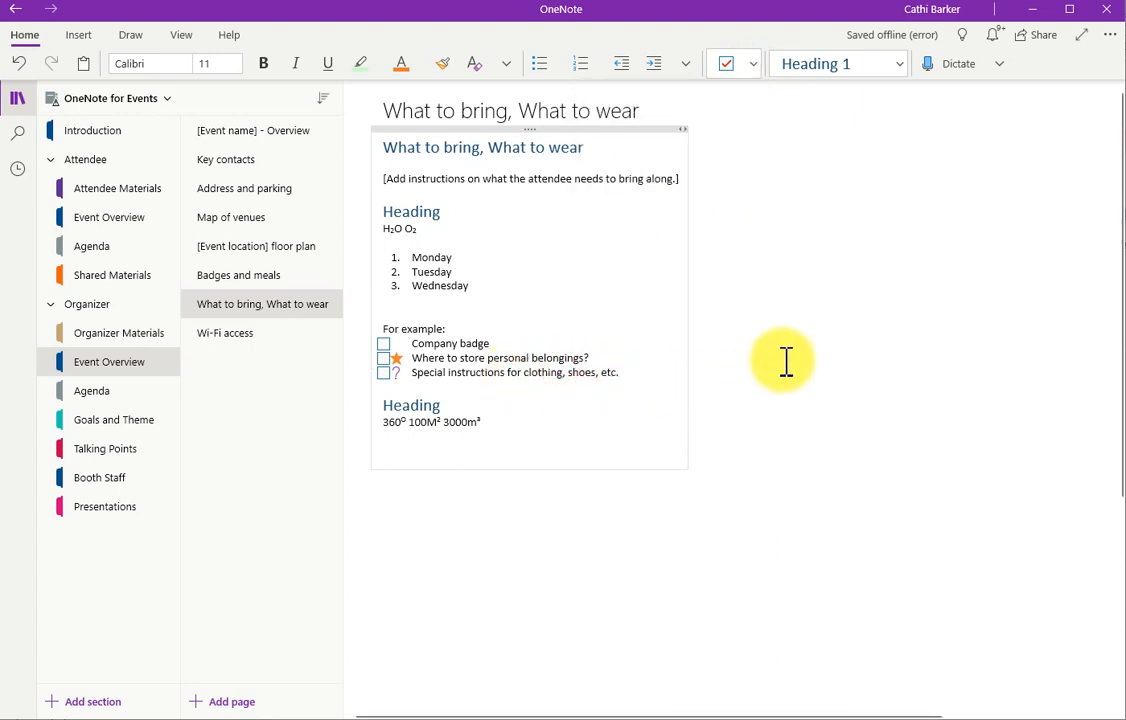